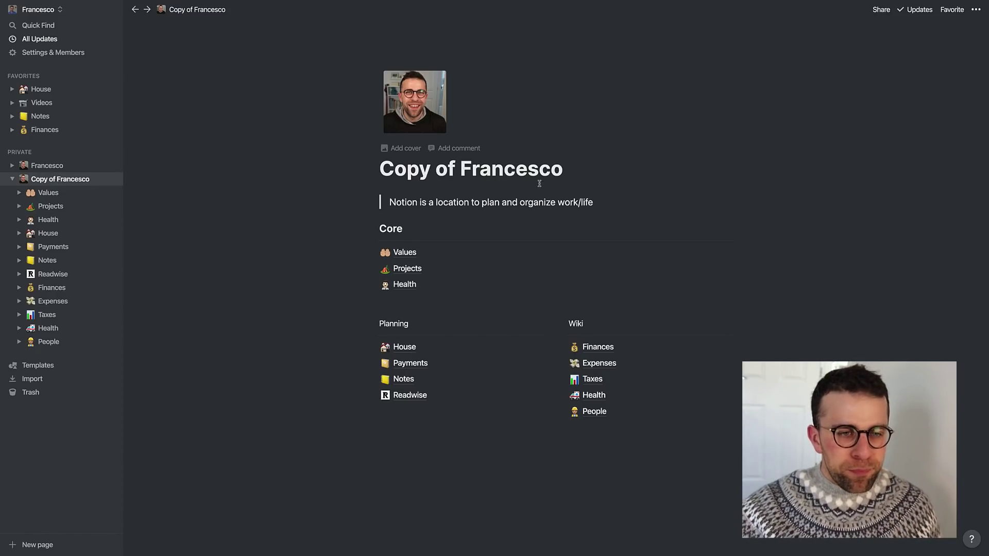
Browse the workspace list, select the Planning and Wiki headings, and open the Values page
left_click(47, 165)
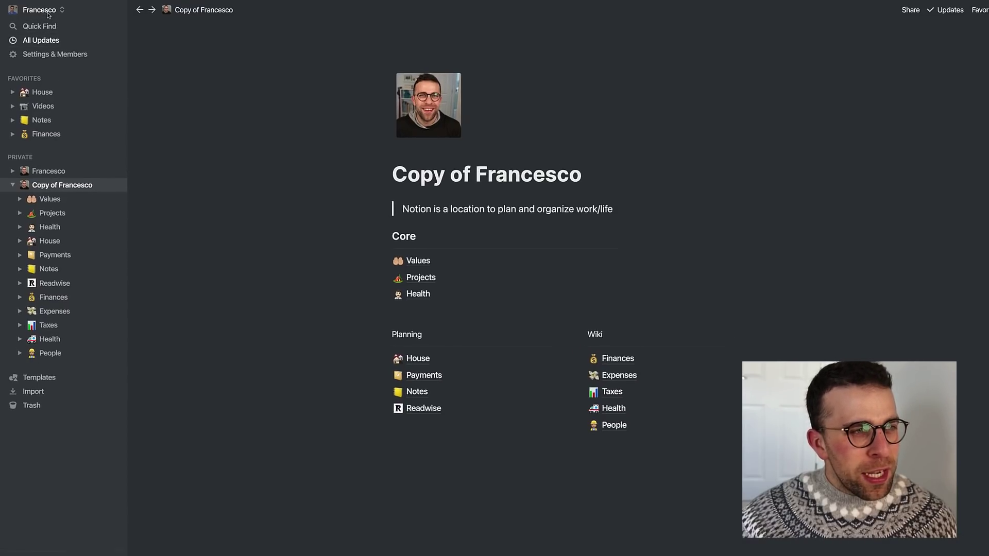
left_click(42, 9)
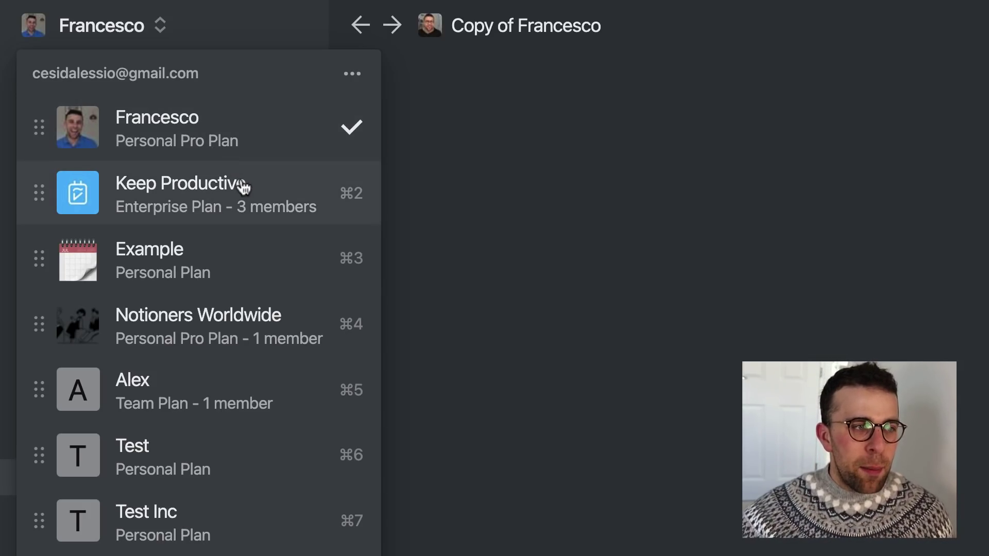
left_click(561, 225)
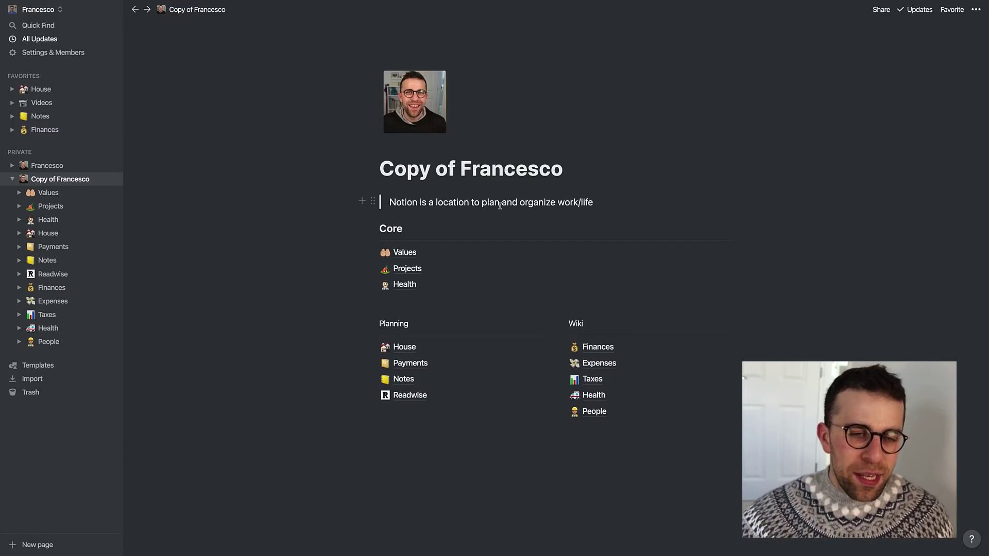
left_click_drag(101, 232, 611, 193)
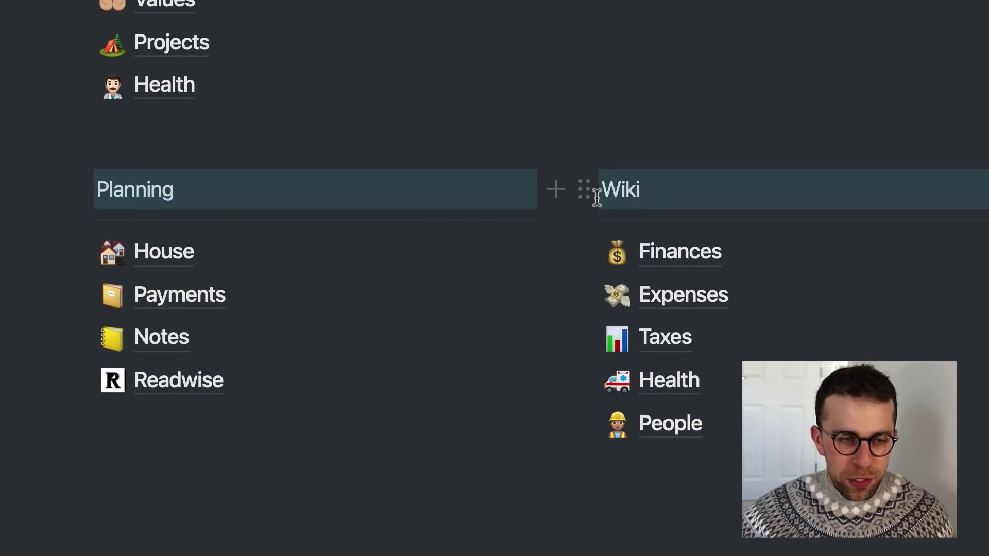
left_click(85, 191)
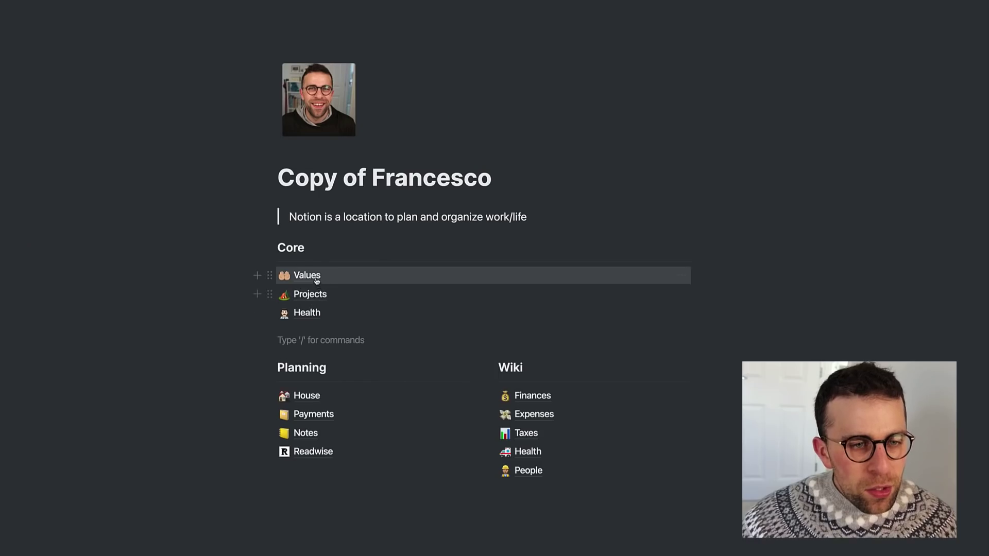
left_click(309, 276)
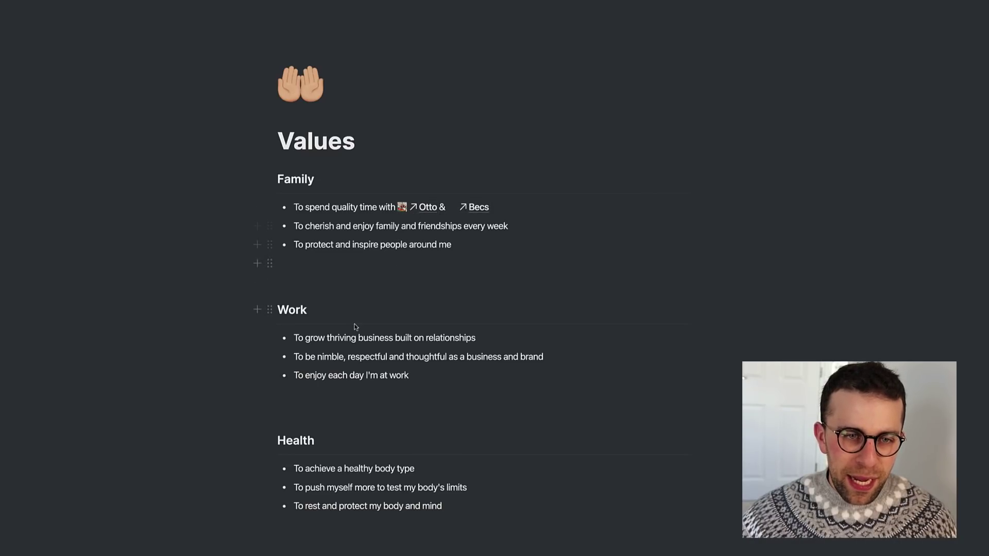
scroll(355, 327, "down", 3)
scroll(355, 327, "down", 2)
scroll(356, 327, "up", 5)
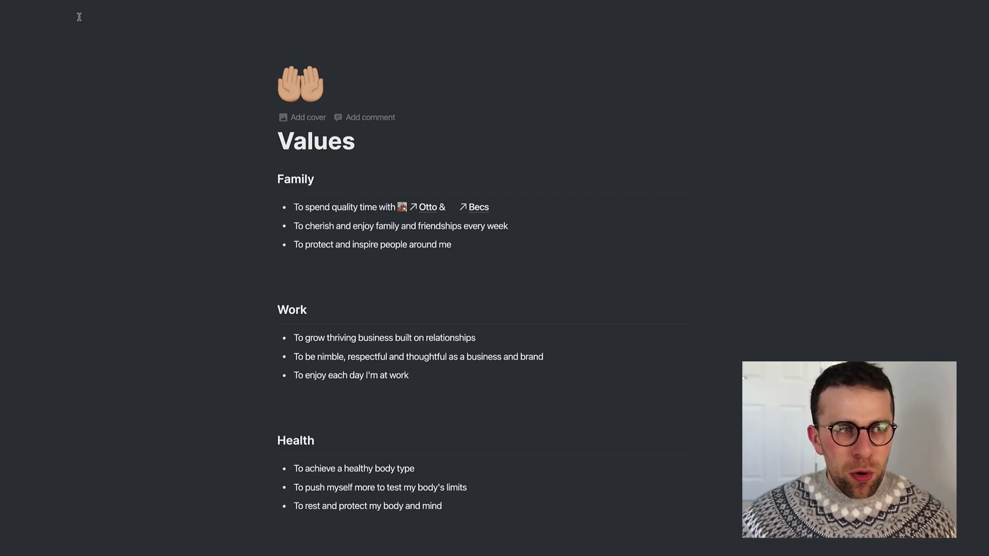
Go back and open the Projects board, checking its saved views and the hidden July 2020 projects
key("ctrl+bracketleft")
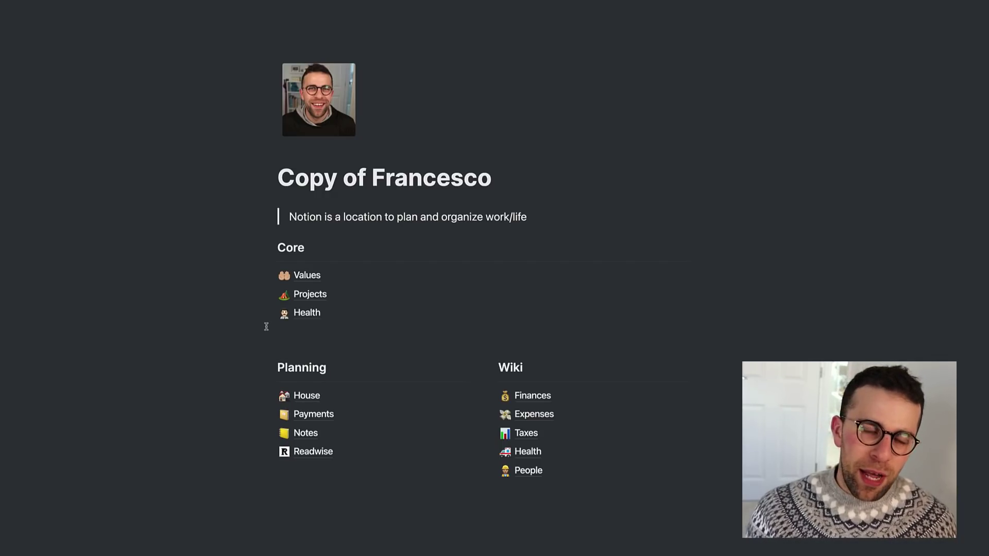
left_click(303, 297)
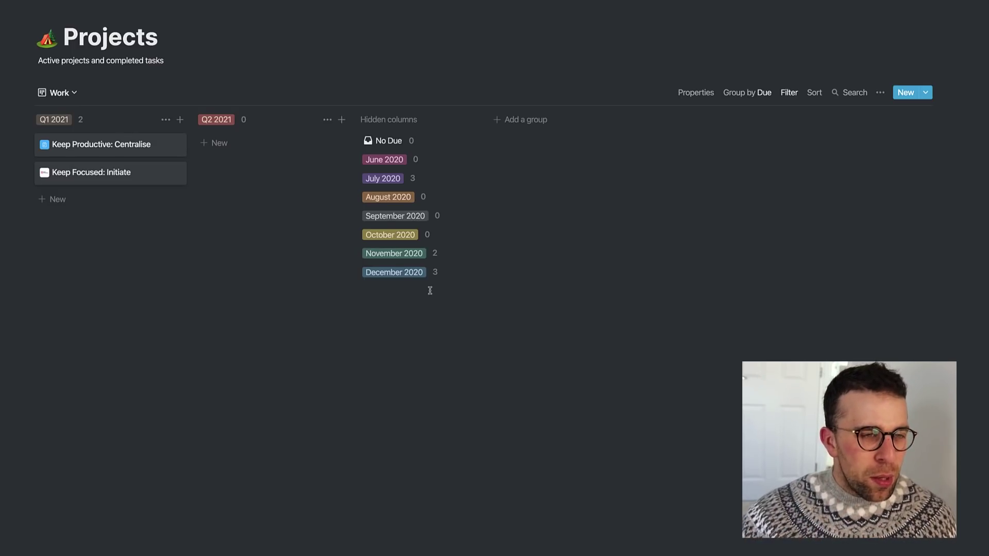
left_click(75, 94)
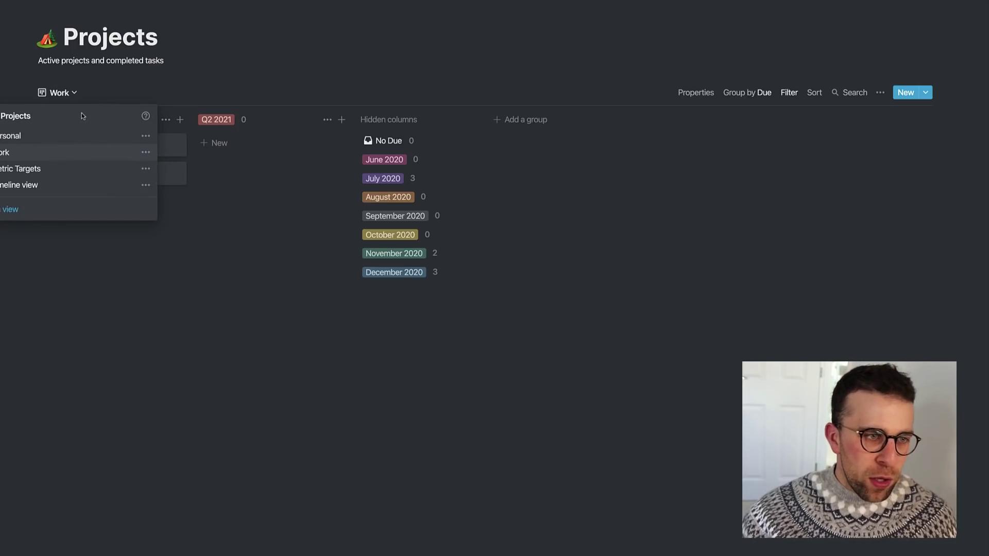
left_click(194, 105)
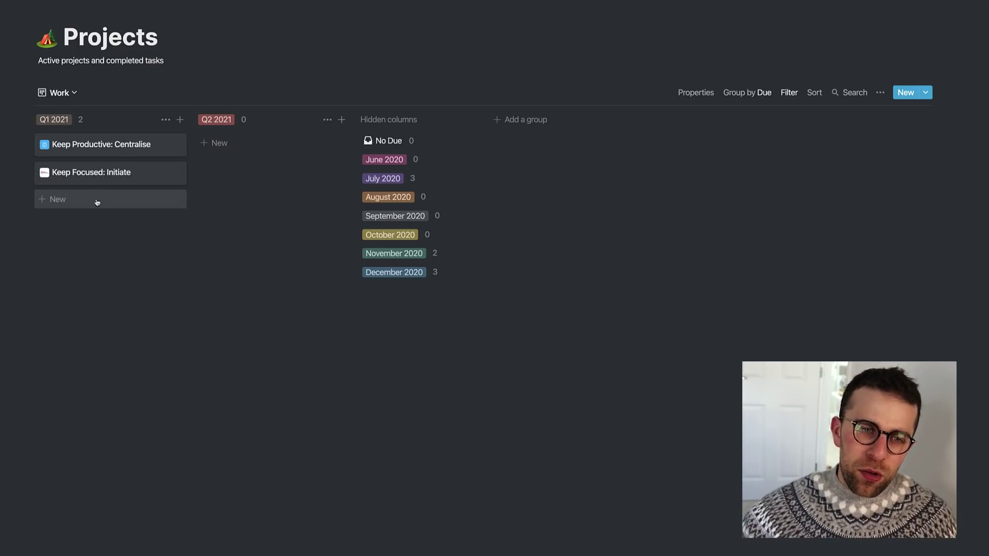
left_click(382, 179)
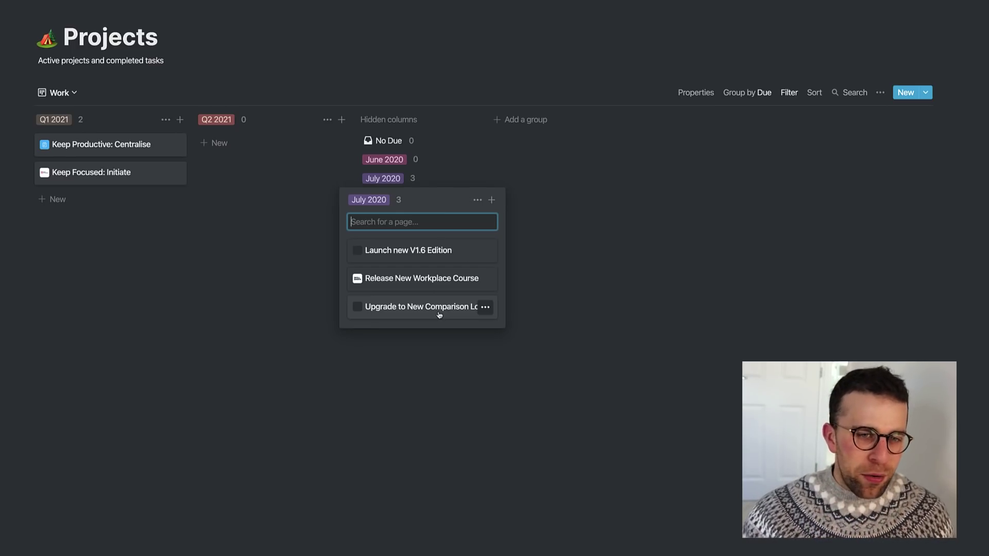
left_click(269, 261)
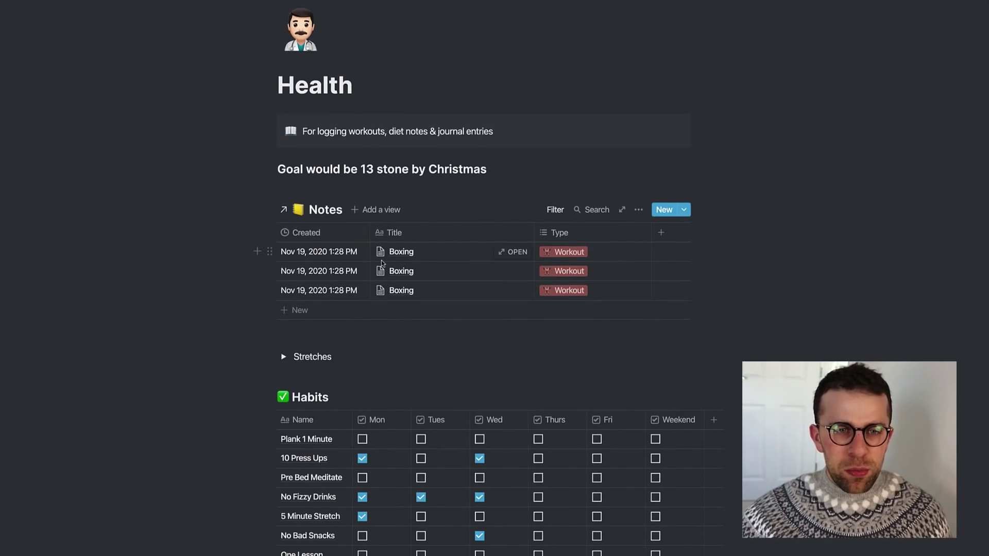
scroll(464, 270, "up", 1)
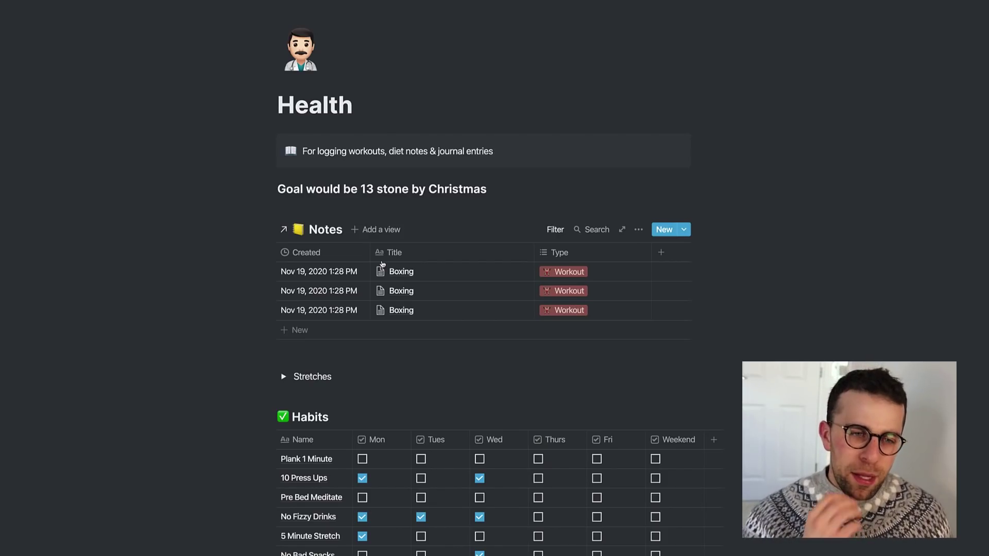
Check the Title column options on the Health page and preview the first Boxing workout note
left_click(393, 253)
key("Escape")
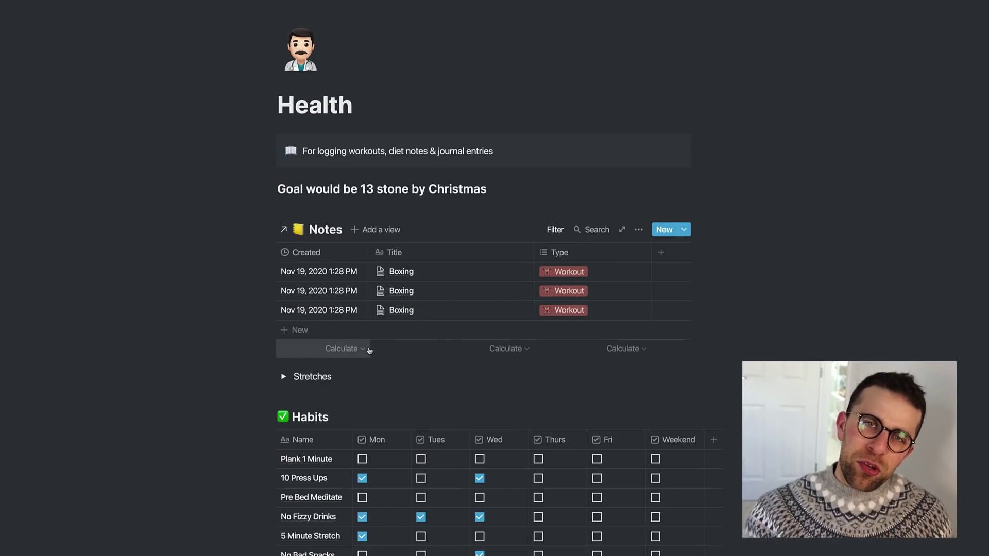
mouse_move(433, 271)
left_click(513, 273)
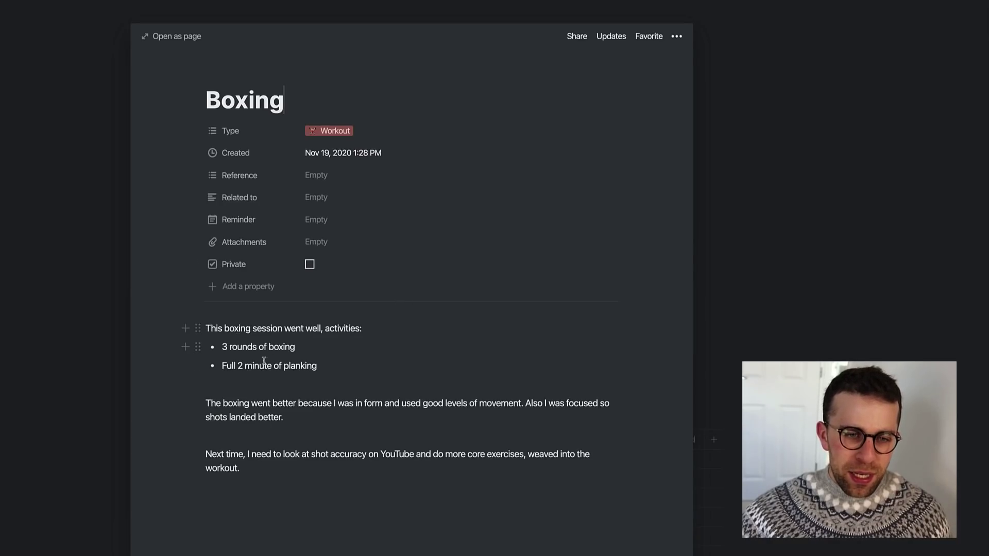
left_click(59, 327)
scroll(389, 341, "down", 1)
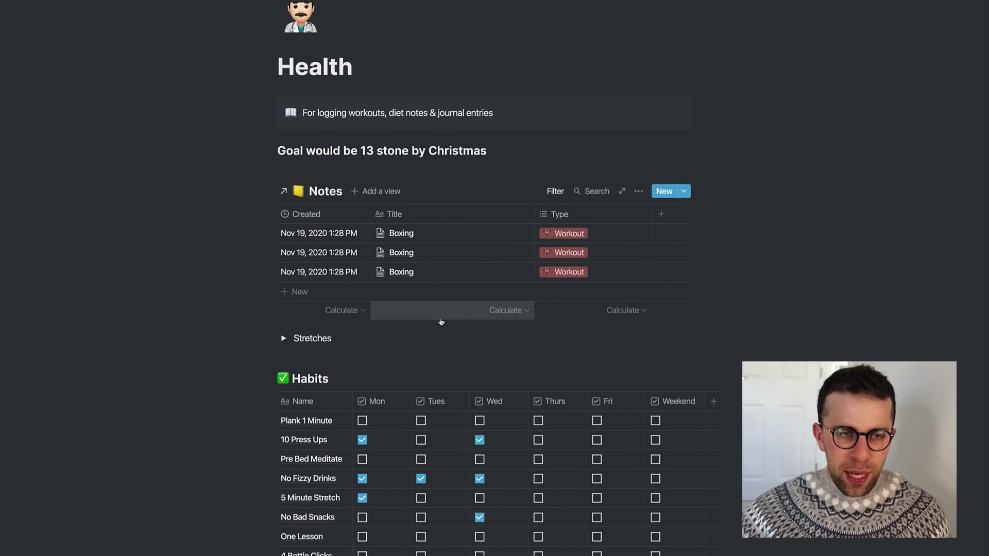
scroll(389, 341, "down", 2)
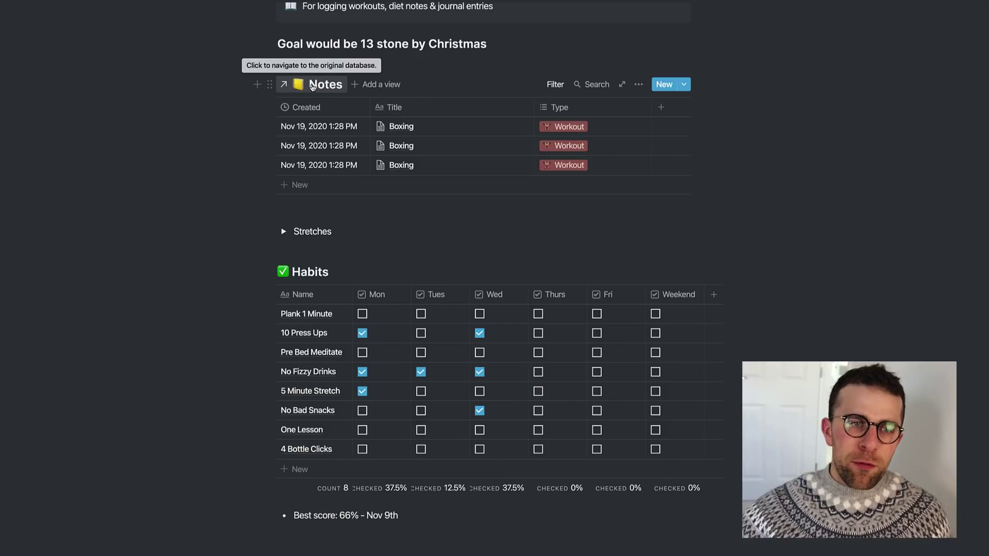
mouse_move(312, 191)
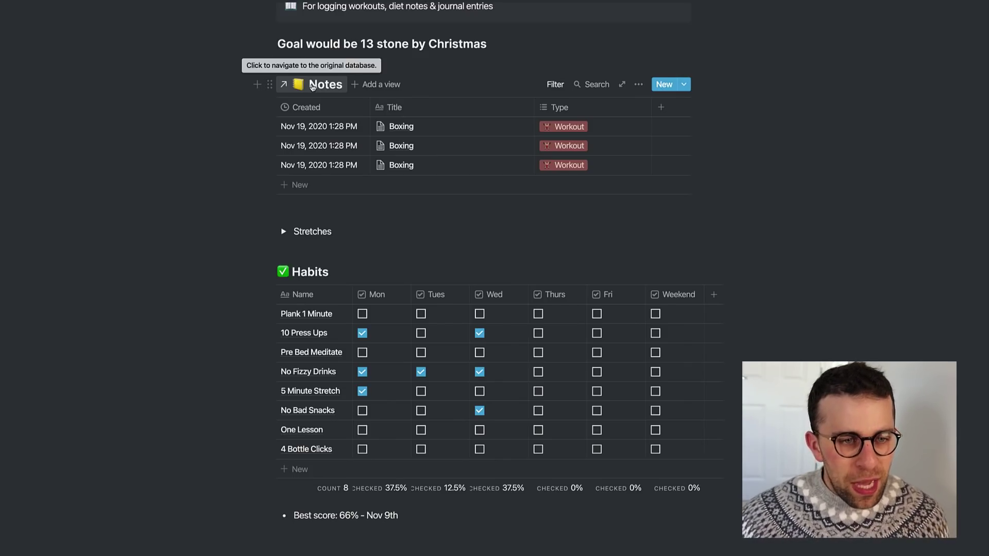
Toggle Stretches open and closed, tick Plank 1 Minute for Thursday, and view Wed summary options
left_click(284, 232)
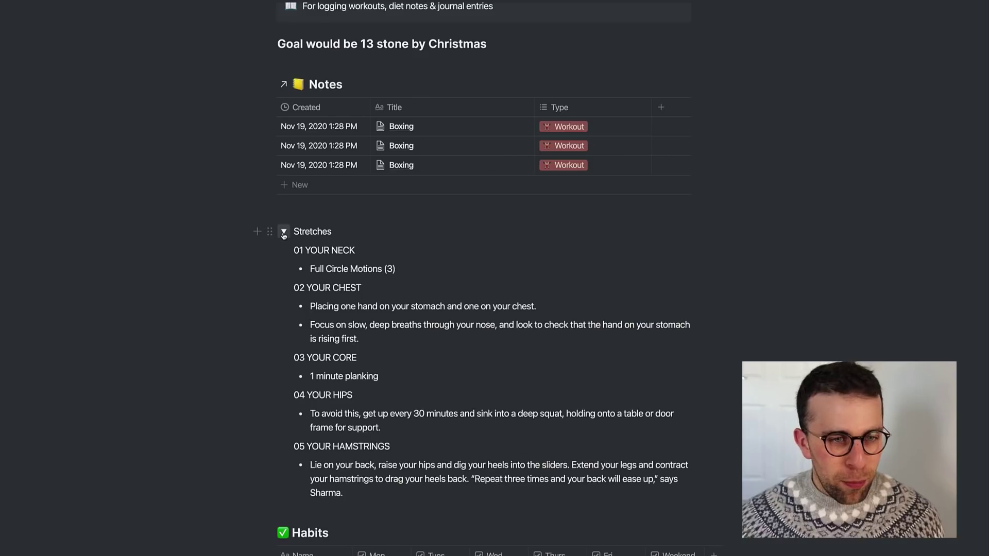
left_click(284, 232)
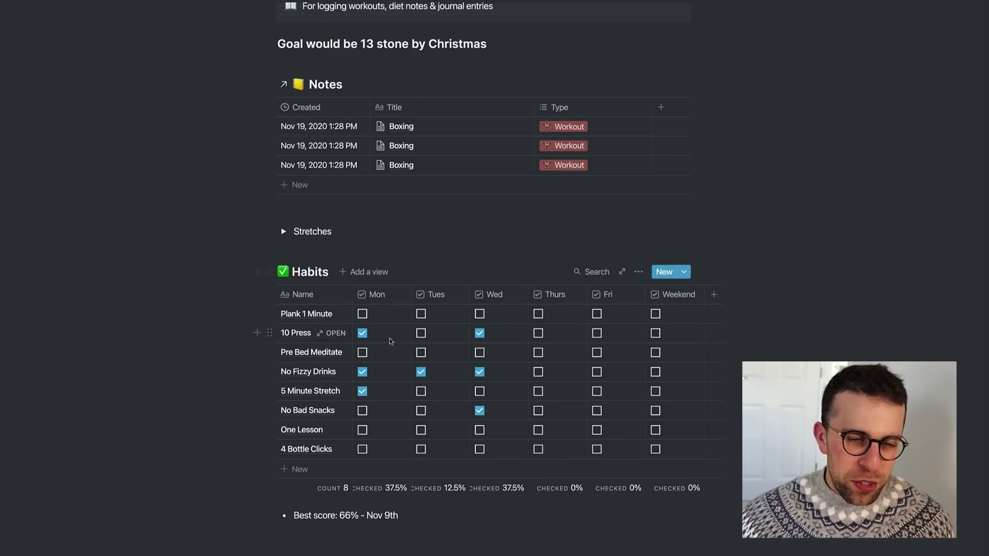
scroll(386, 309, "down", 1)
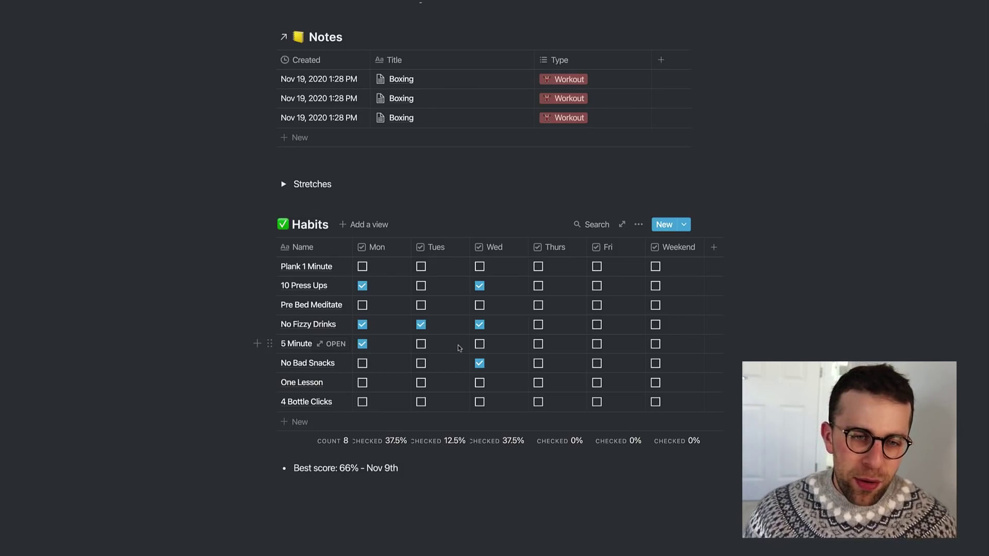
left_click(538, 267)
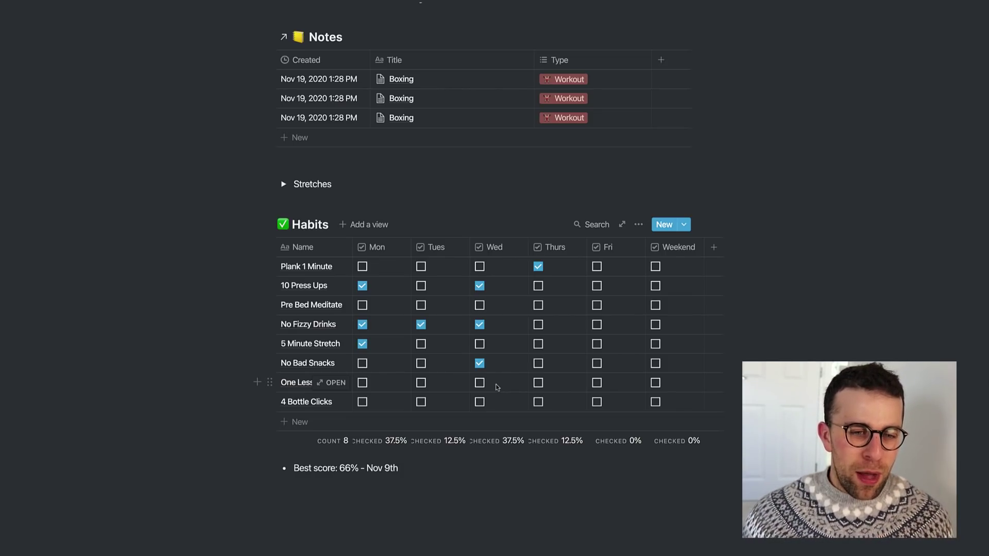
left_click(495, 441)
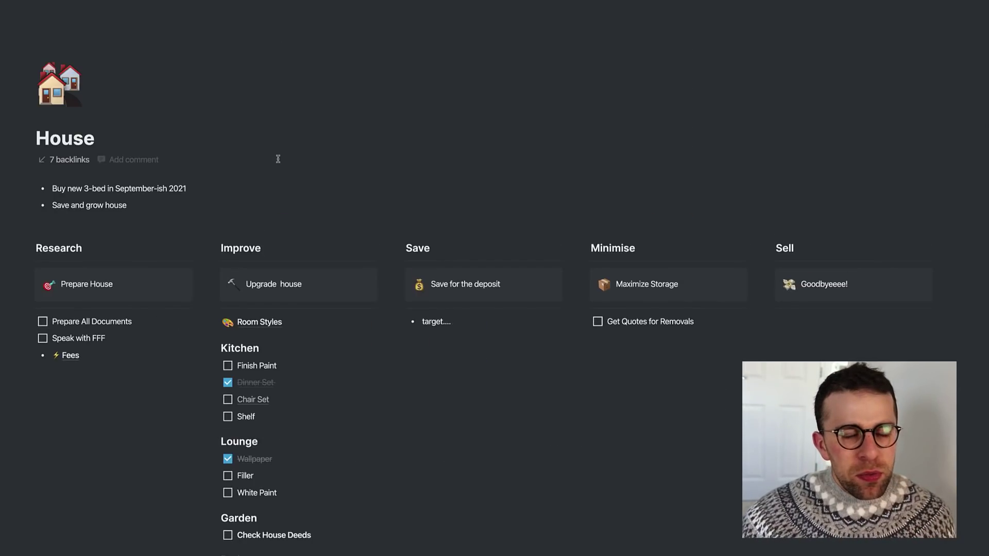
scroll(363, 271, "down", 2)
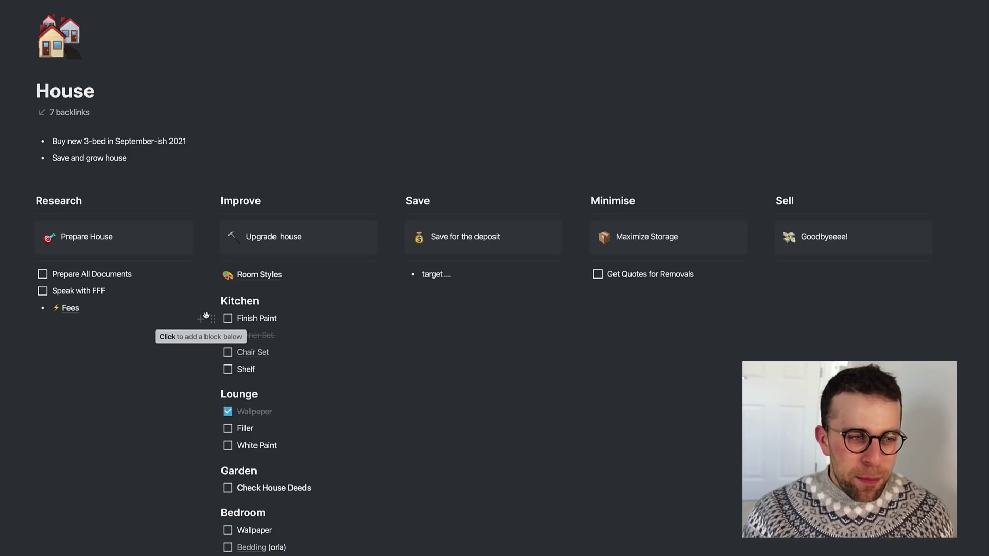
scroll(492, 405, "down", 3)
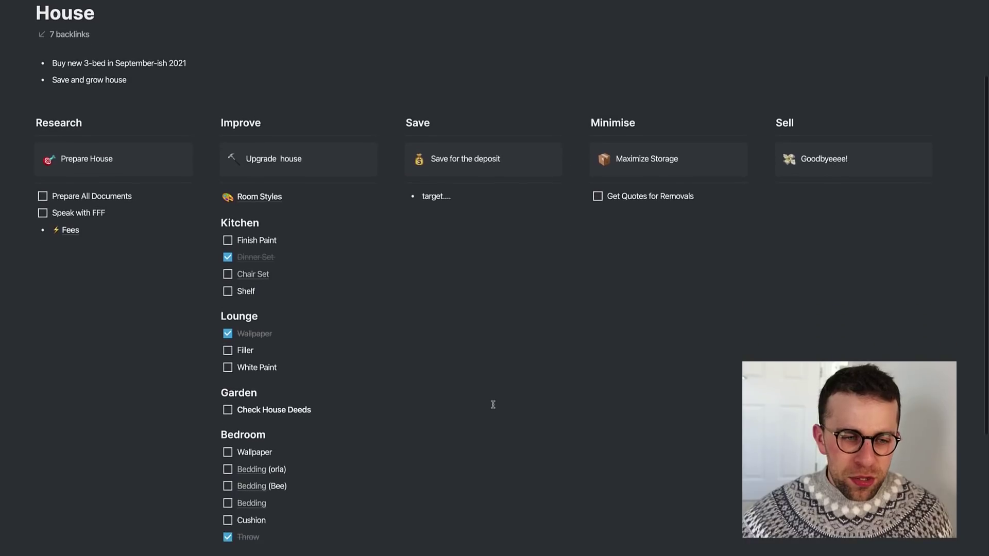
scroll(492, 405, "down", 2)
scroll(493, 404, "up", 5)
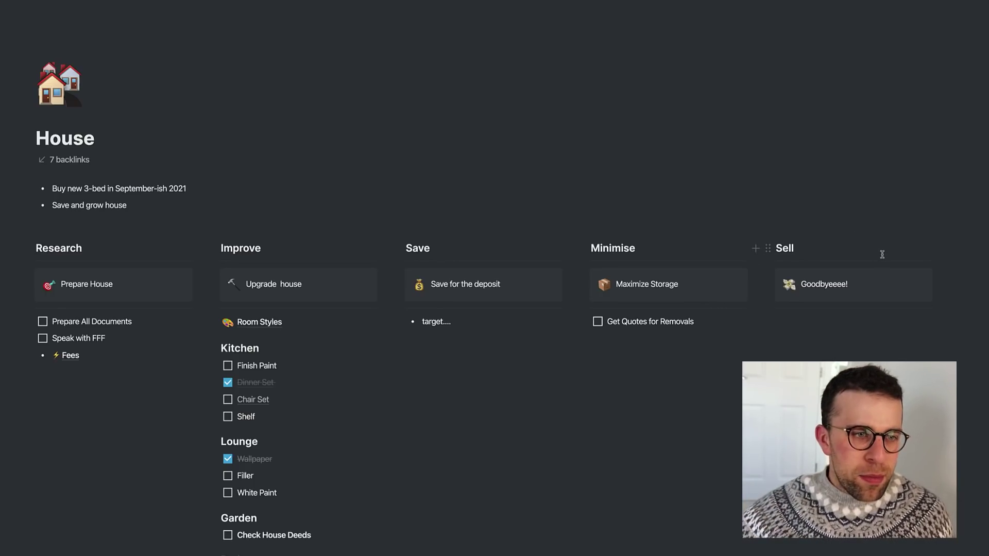
scroll(573, 346, "down", 2)
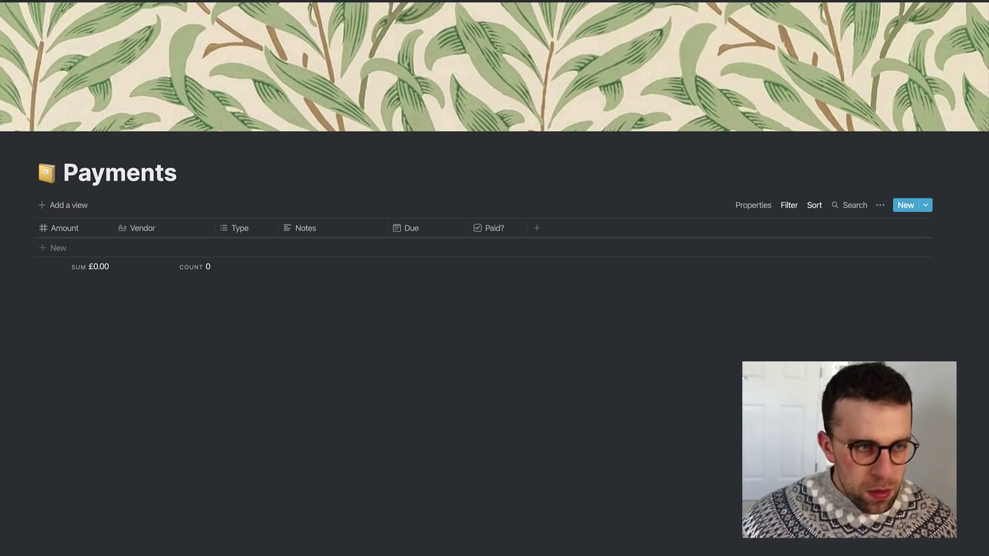
Add a new Payments table entry with an Amount of £500
left_click(58, 248)
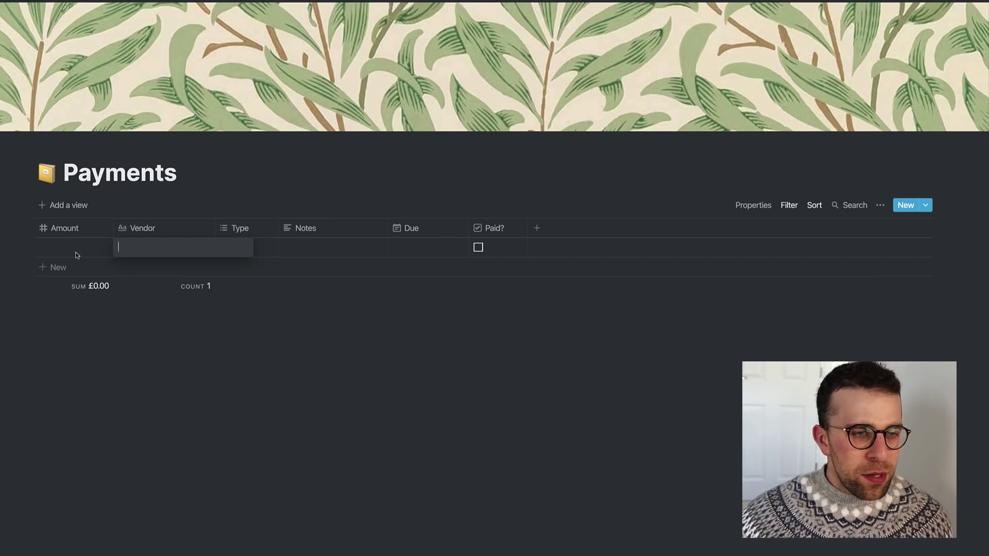
key("Escape")
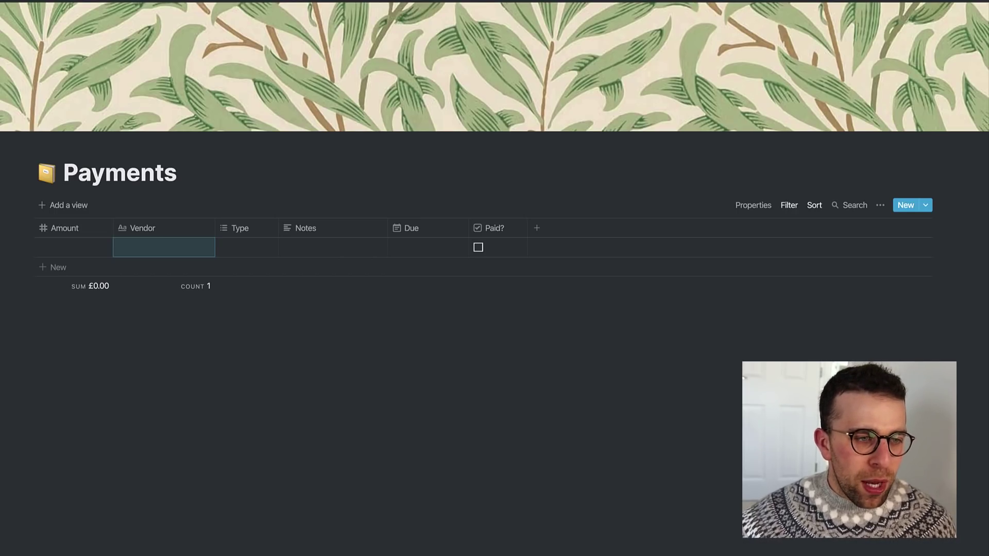
left_click(74, 247)
type("500")
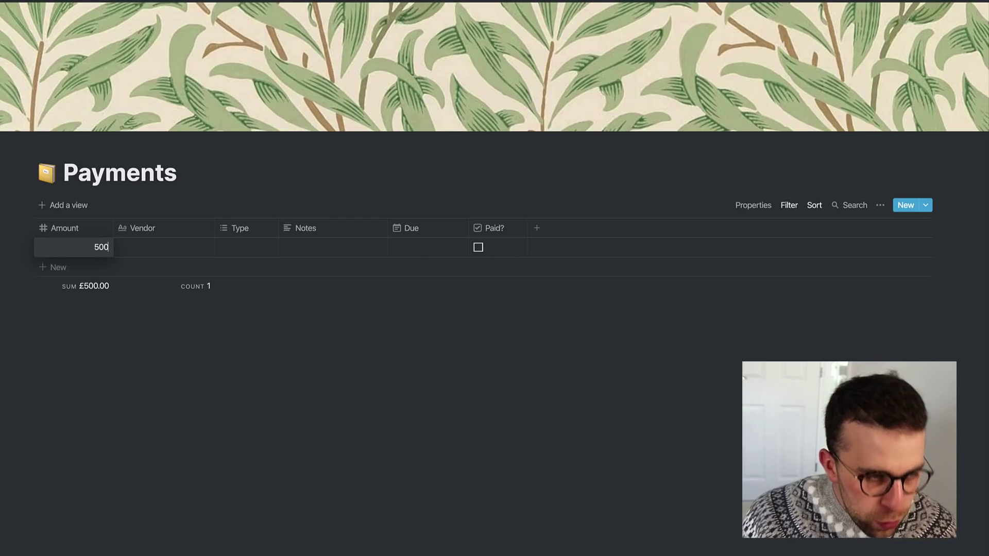
key("Return")
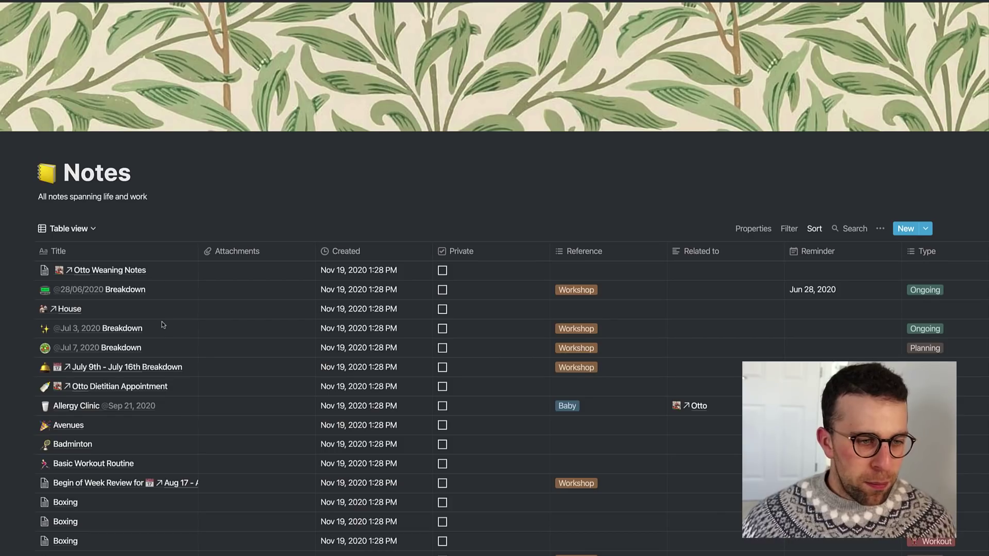
scroll(162, 322, "down", 4)
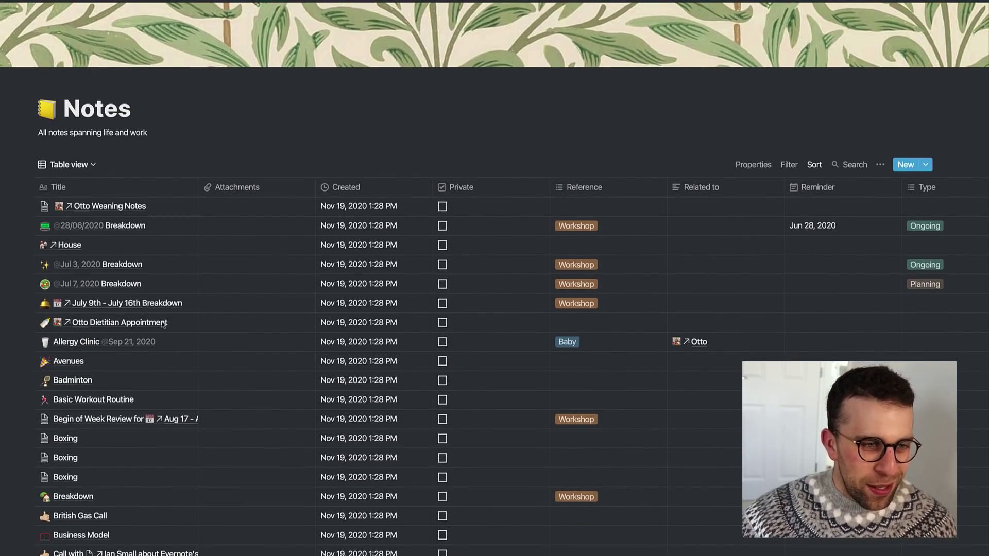
scroll(161, 322, "down", 3)
scroll(162, 321, "down", 3)
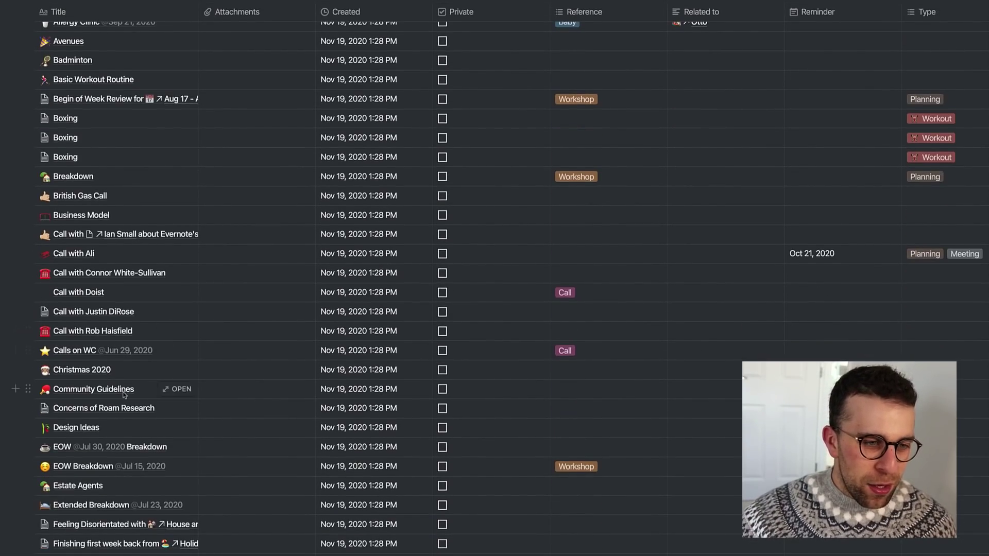
scroll(123, 395, "down", 3)
scroll(122, 395, "down", 3)
scroll(123, 395, "down", 2)
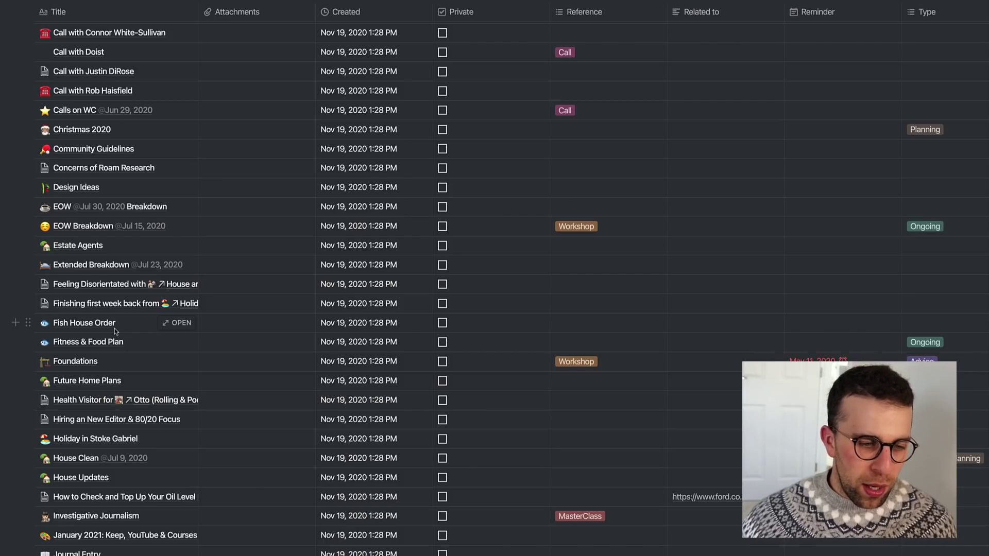
scroll(115, 329, "down", 5)
scroll(114, 329, "down", 5)
scroll(114, 329, "down", 2)
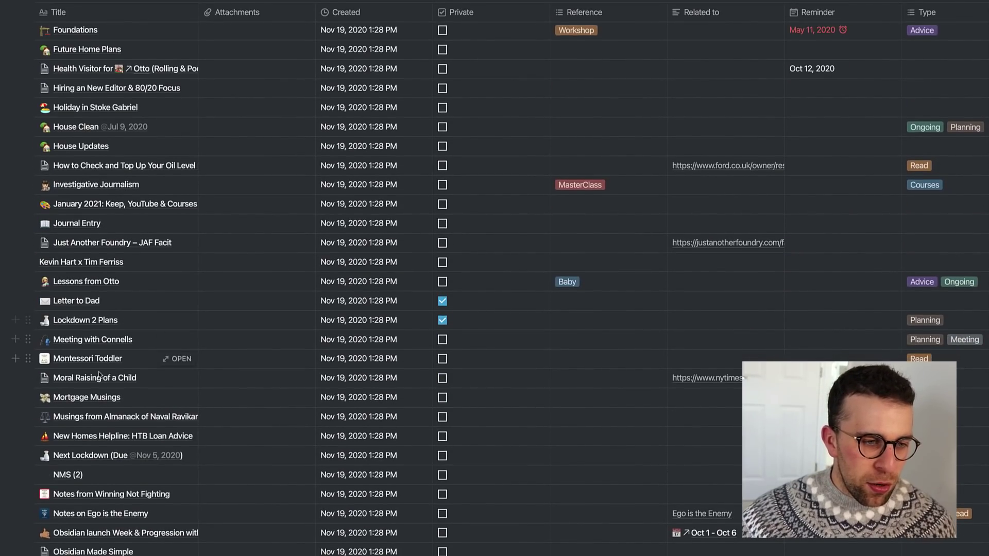
scroll(99, 522, "down", 4)
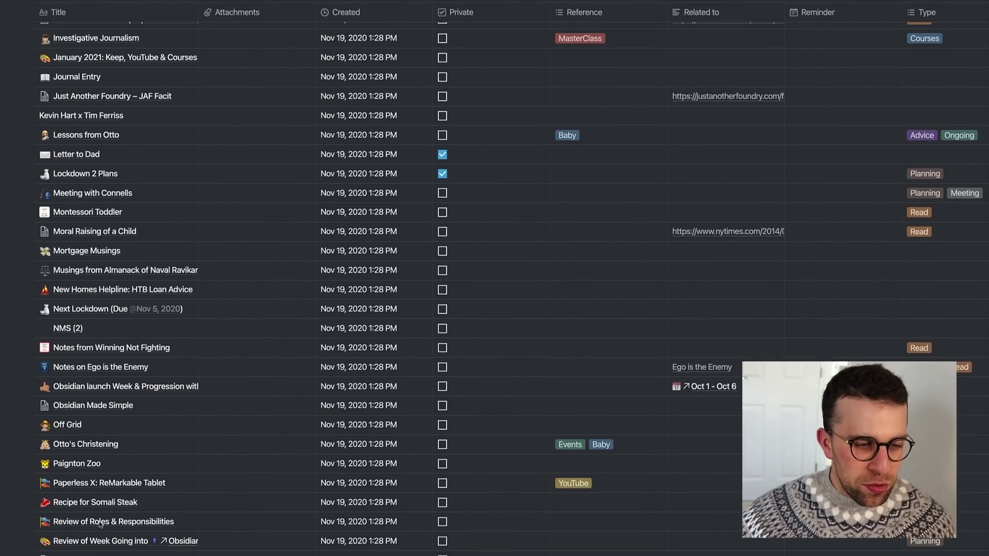
scroll(99, 522, "down", 4)
scroll(213, 458, "down", 3)
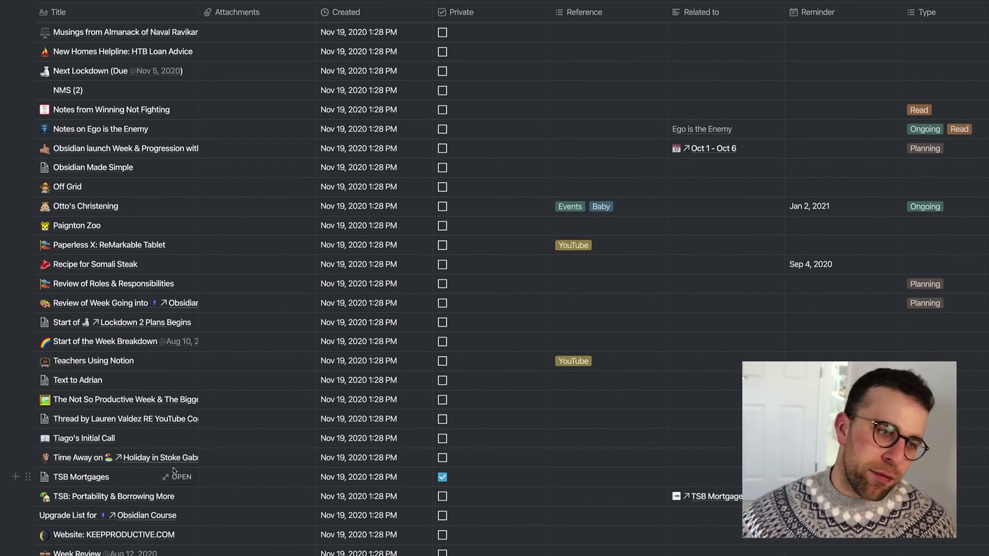
scroll(174, 470, "down", 5)
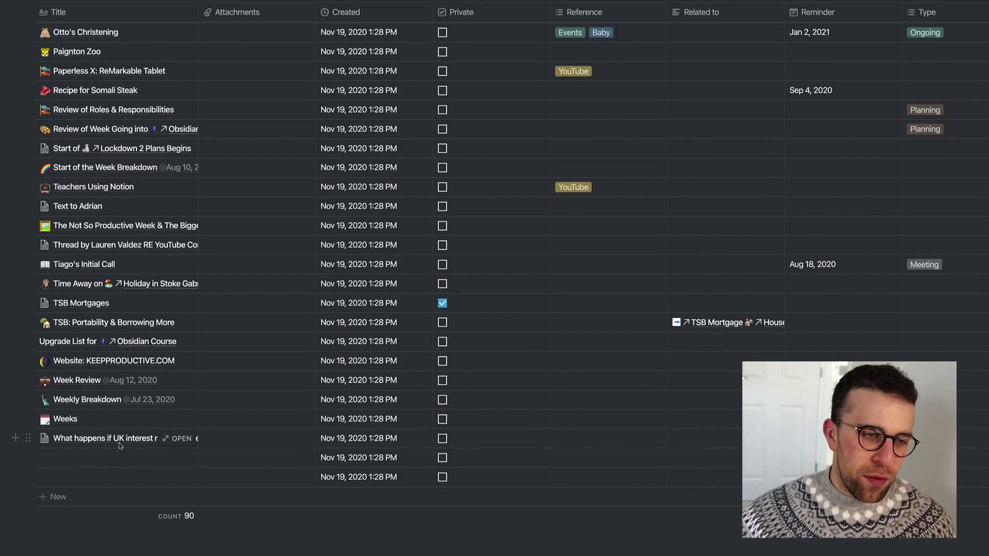
scroll(174, 421, "up", 5)
scroll(162, 348, "up", 3)
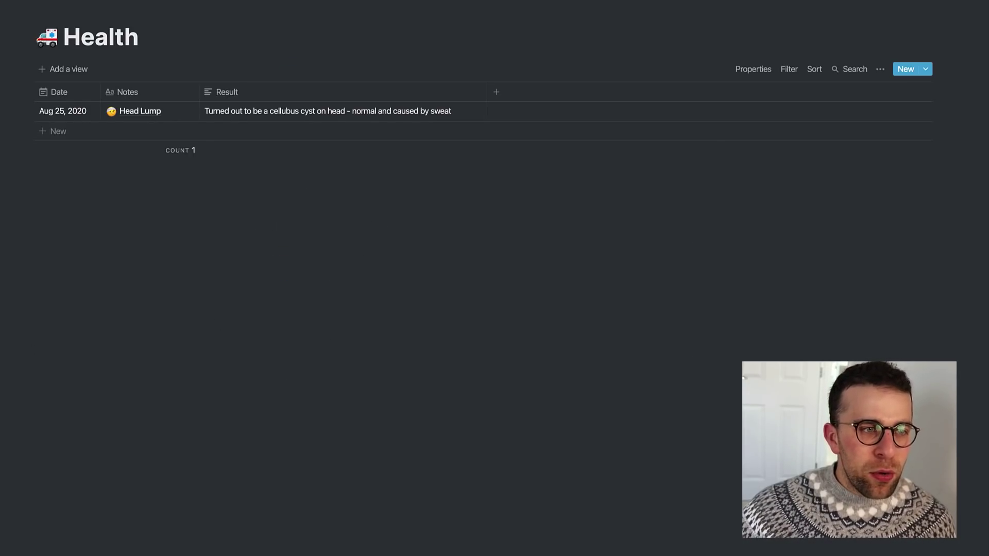
mouse_move(92, 130)
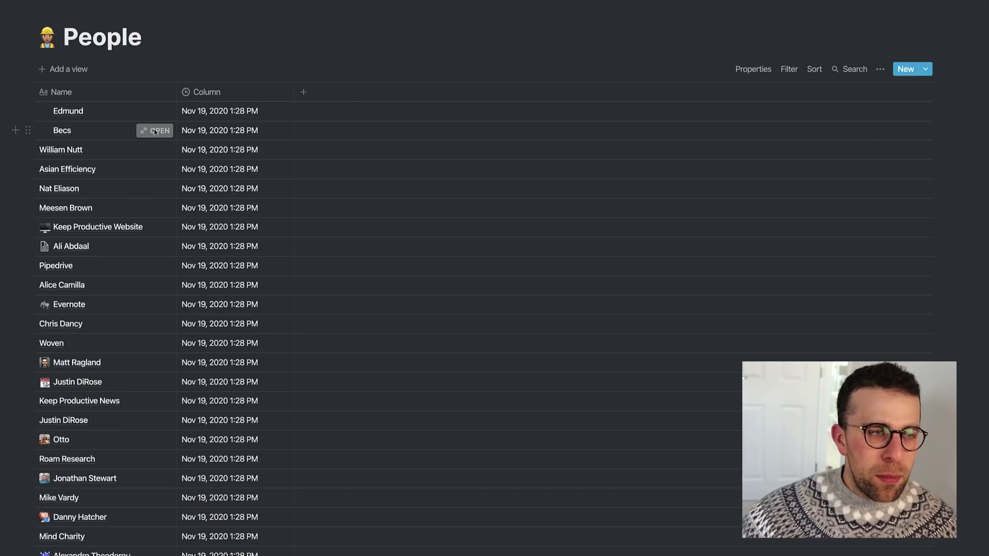
Preview Becs's page and the pages linking to it, then close the Otto preview
left_click(157, 130)
left_click(240, 338)
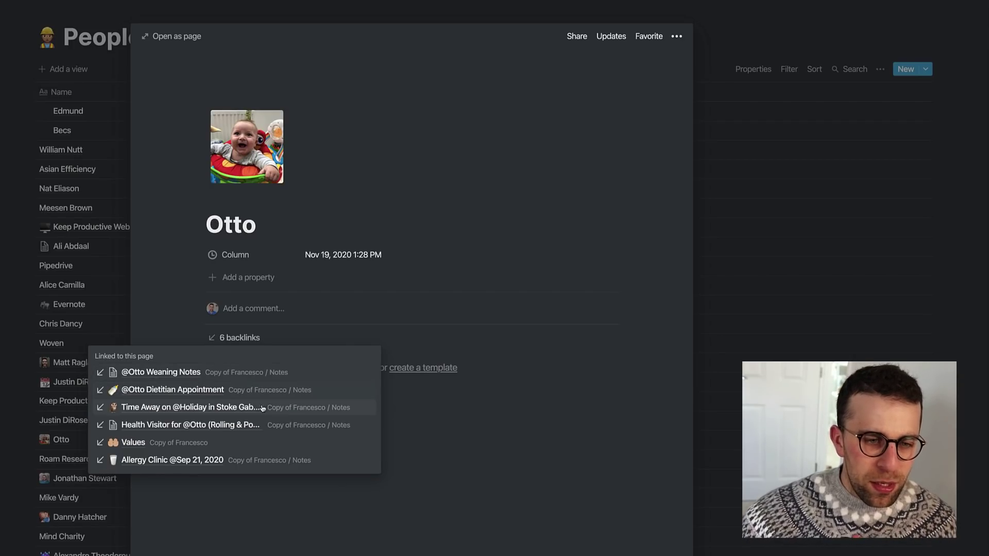
left_click(16, 349)
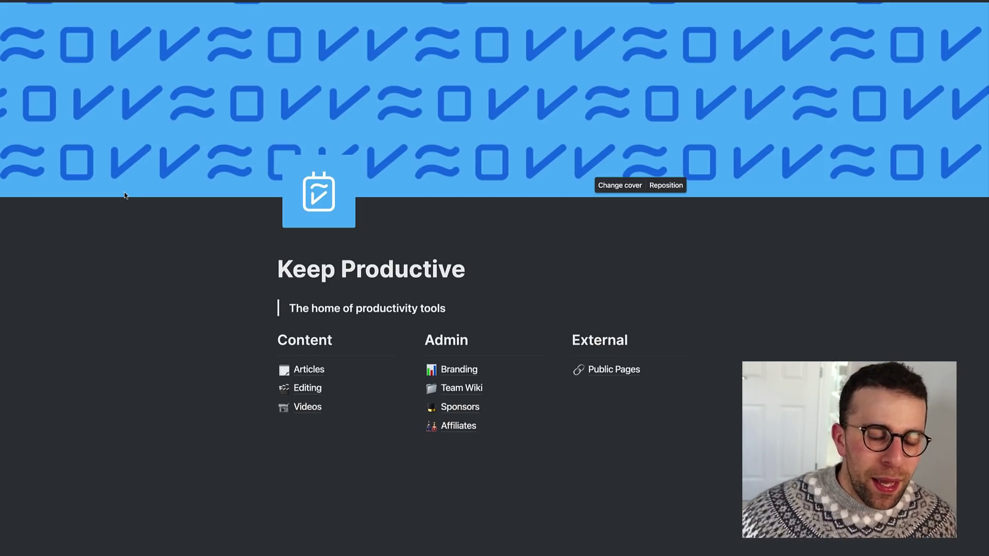
mouse_move(308, 406)
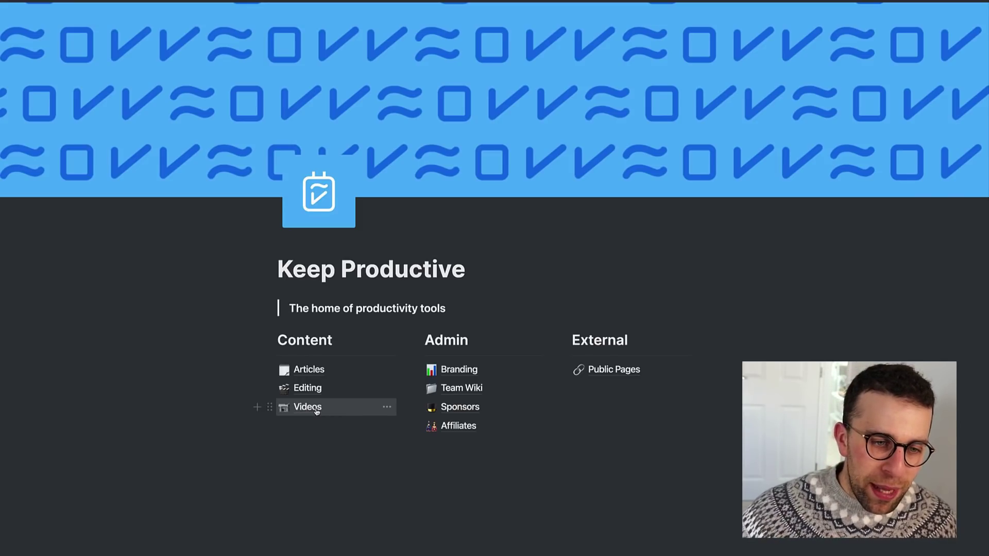
left_click(309, 369)
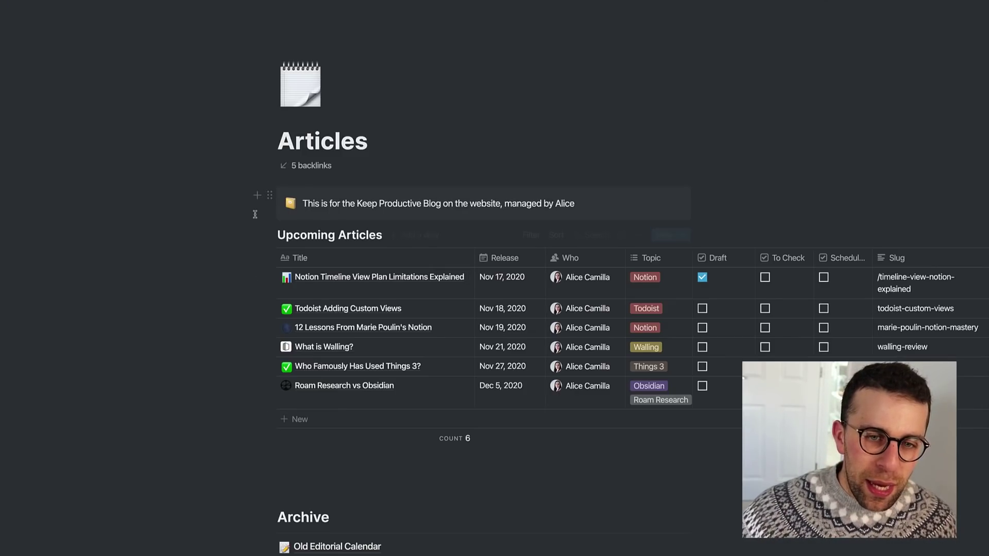
left_click(68, 44)
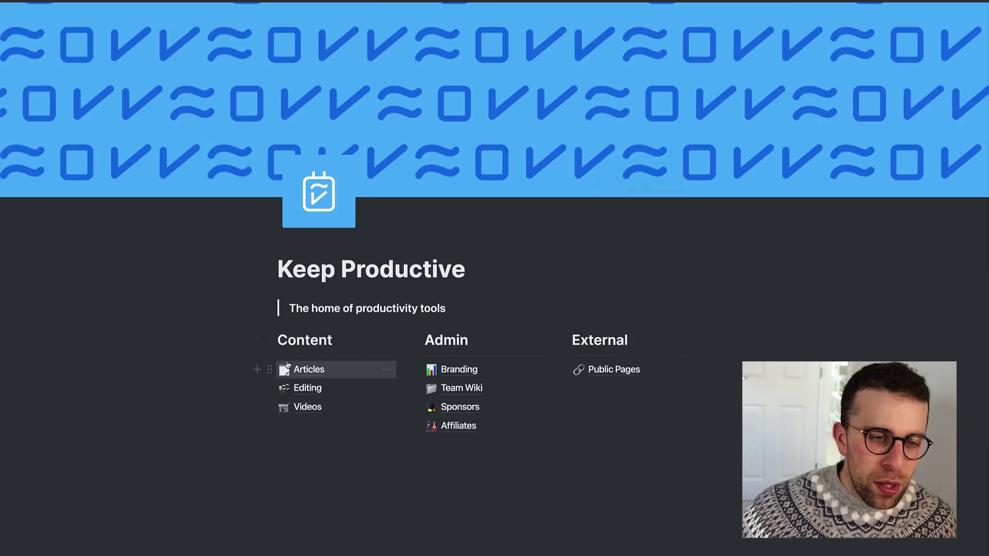
left_click(305, 408)
scroll(395, 329, "down", 5)
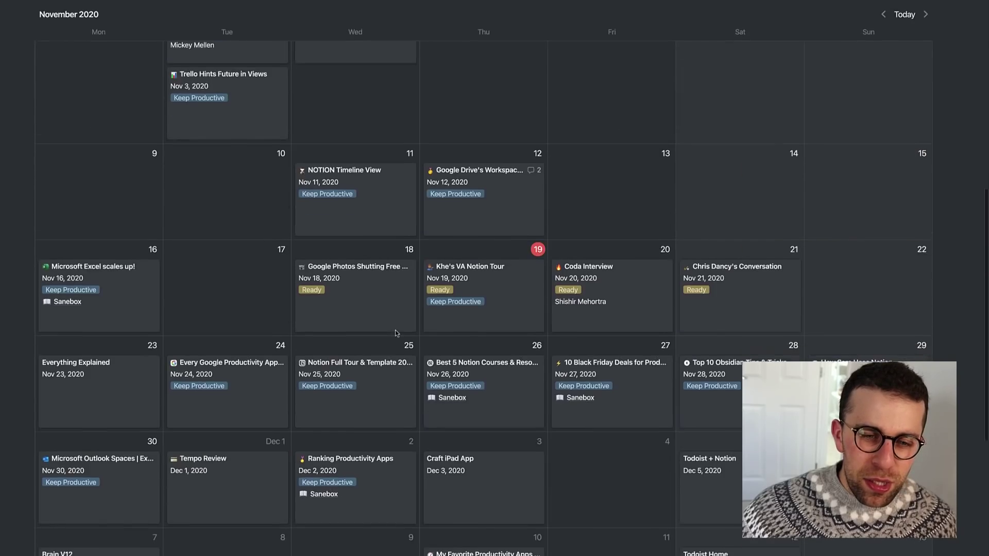
scroll(394, 329, "down", 5)
scroll(395, 330, "down", 5)
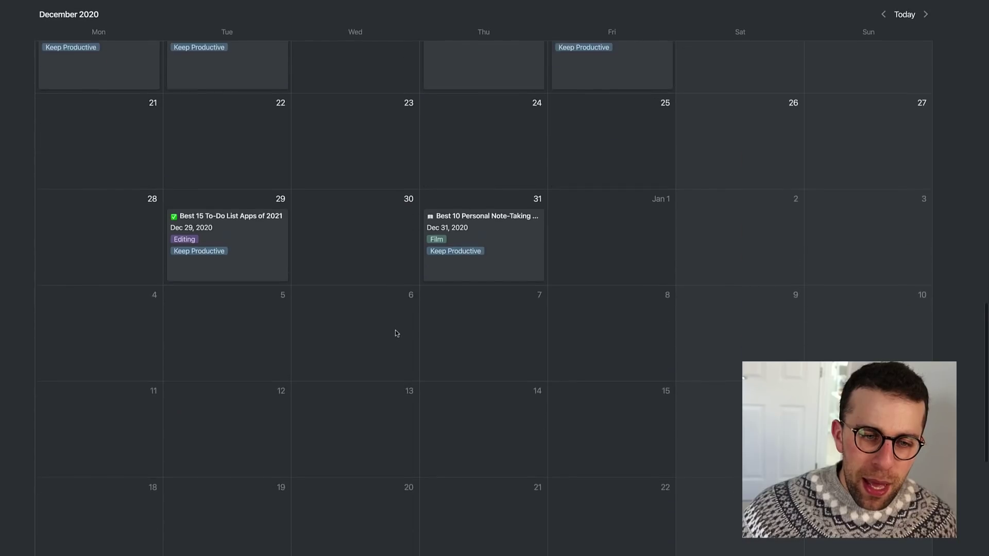
scroll(395, 329, "up", 3)
scroll(395, 330, "up", 5)
scroll(395, 331, "down", 2)
scroll(382, 315, "up", 2)
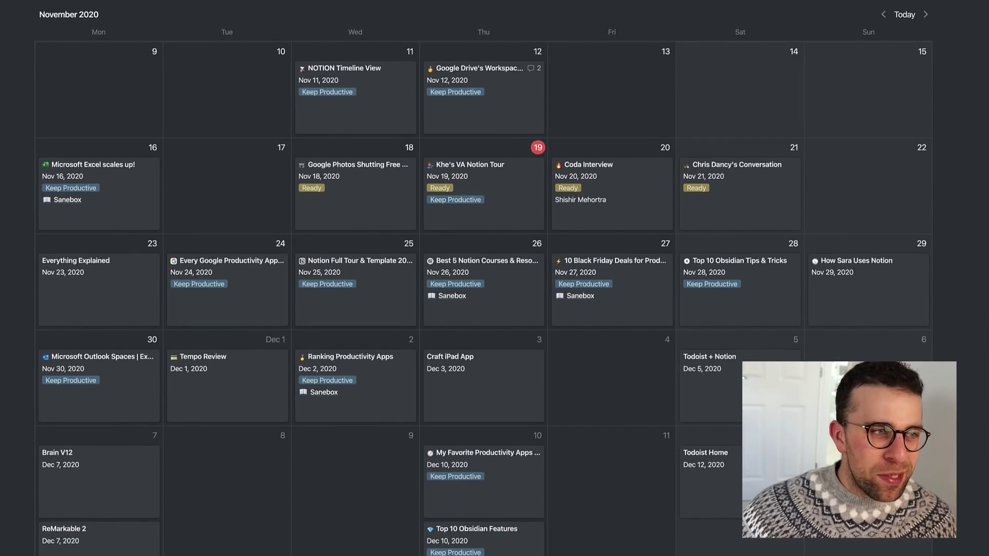
key("ctrl+bracketleft")
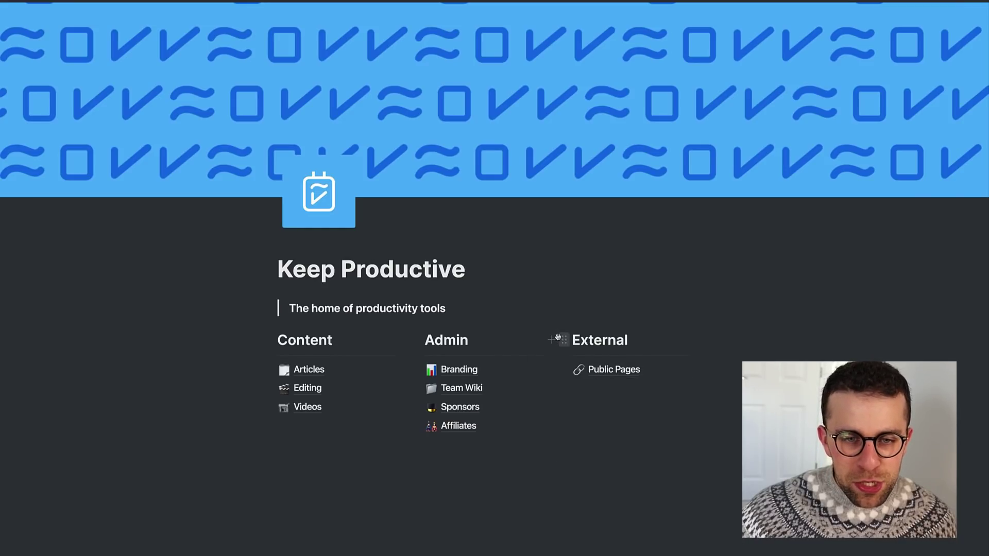
Drag the Admin/External divider to widen Admin and narrow External
mouse_move(557, 329)
left_mouse_down()
mouse_move(611, 326)
mouse_move(548, 327)
left_mouse_up()
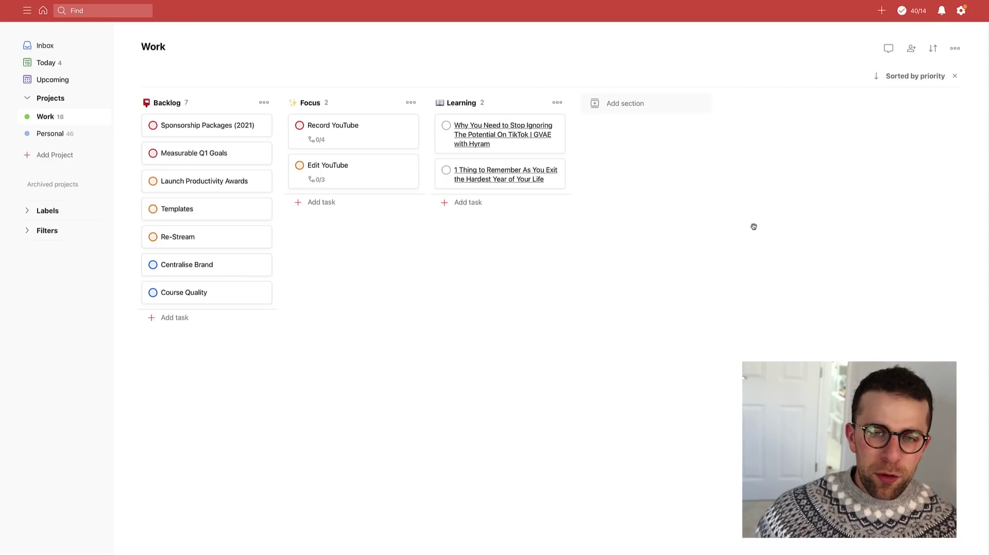
Switch Todoist to the Today view, listing the tasks due Thu 19 Nov
left_click(68, 62)
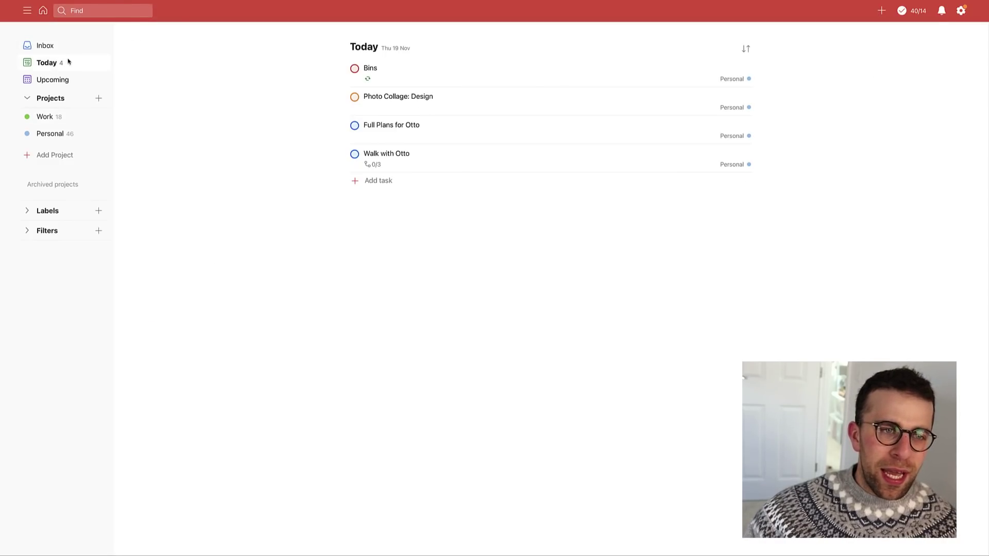